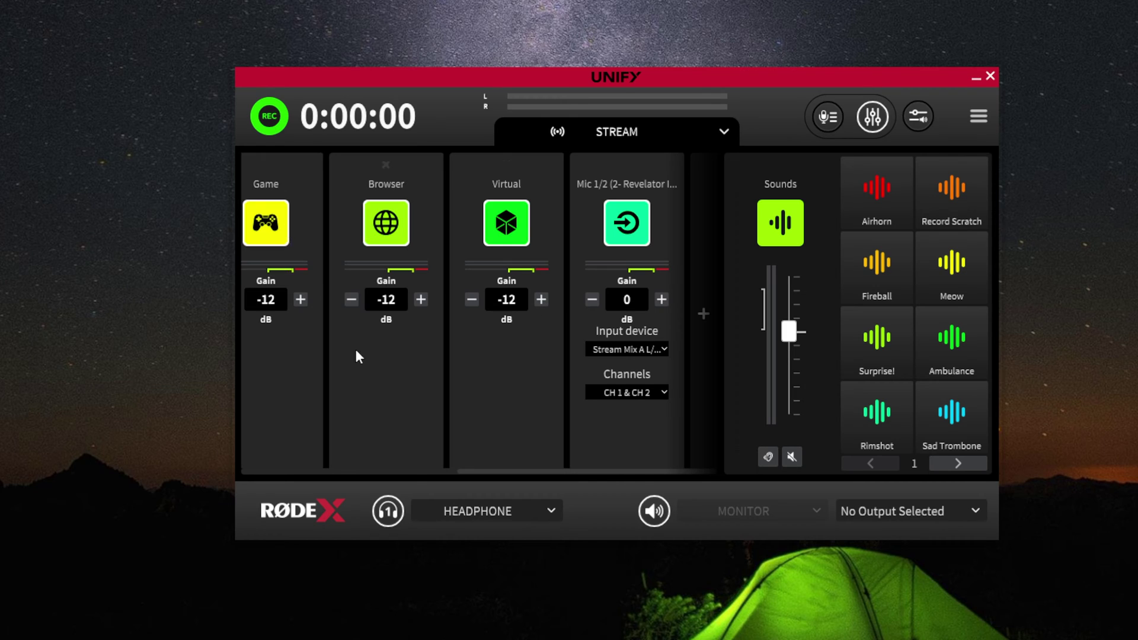
Shift the channel strips left and enlarge the UNIFY window out to the screen's left edge.
left_click_drag(549, 471, 332, 469)
left_click_drag(234, 70, 1, 68)
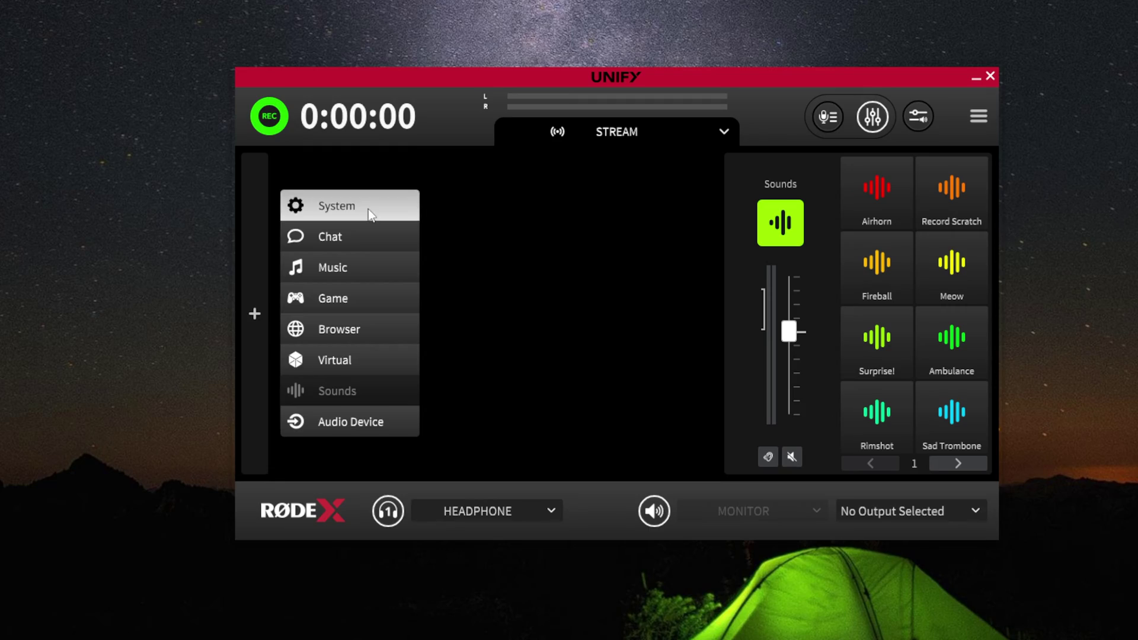
Add System, Chat, Music, Game, Browser and Virtual channels to the mixer.
left_click(370, 215)
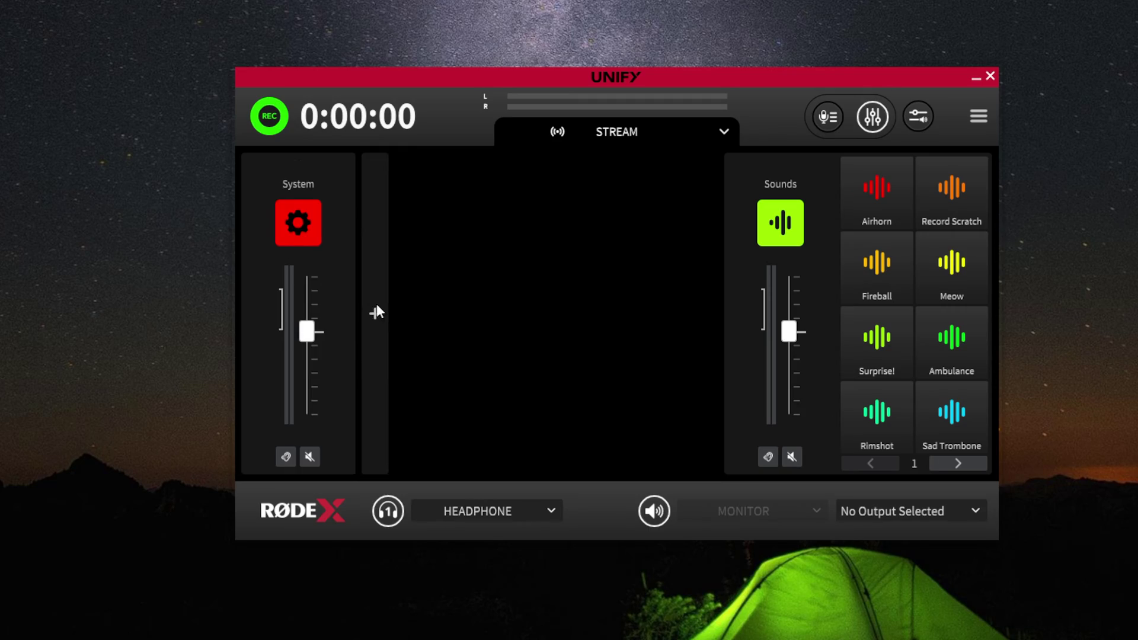
left_click(376, 313)
left_click(439, 237)
left_click(496, 314)
left_click(534, 272)
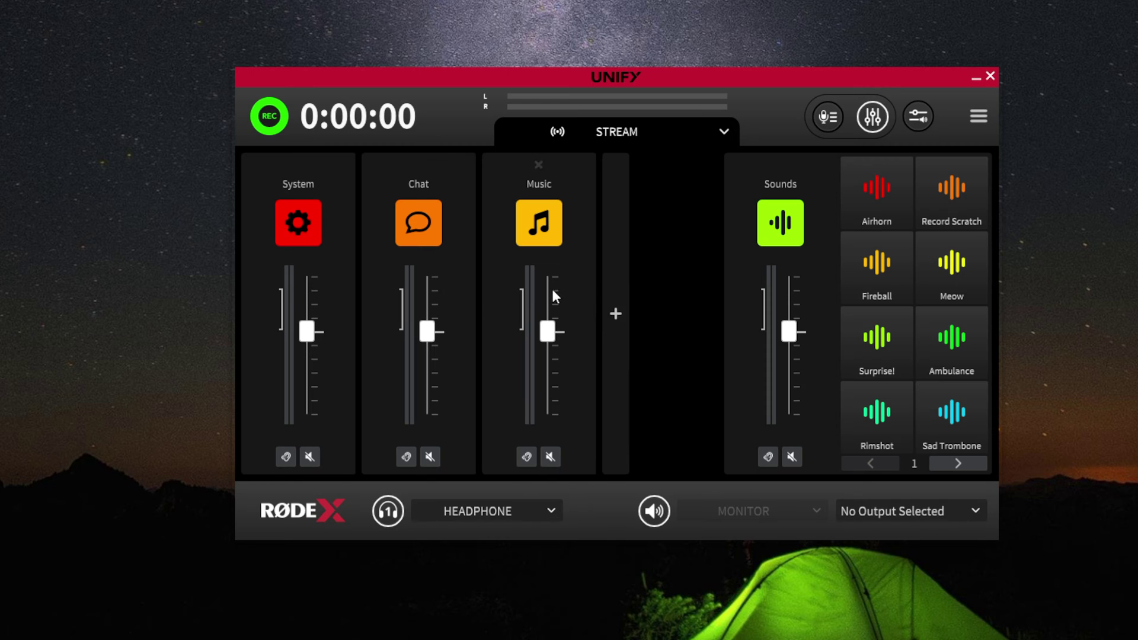
left_click(616, 313)
left_click(663, 299)
left_click(704, 319)
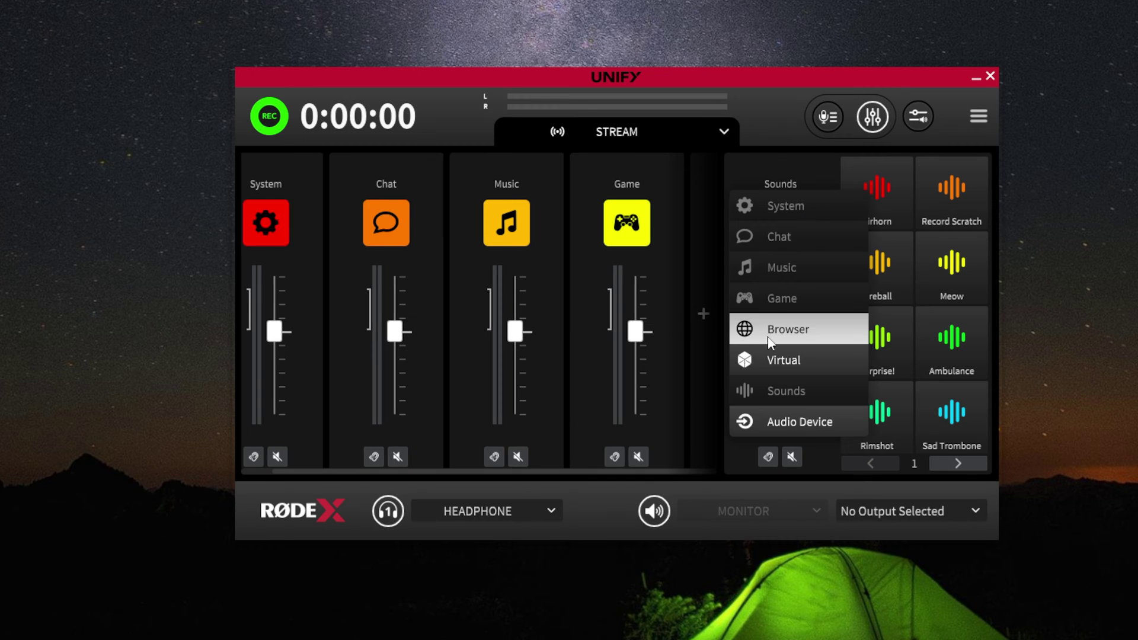
left_click(744, 330)
left_click(707, 317)
left_click(746, 358)
Add an Audio Device channel using Mic 1/2 (Revelator IO 44), then bring up Windows Sound playback devices.
left_click(704, 314)
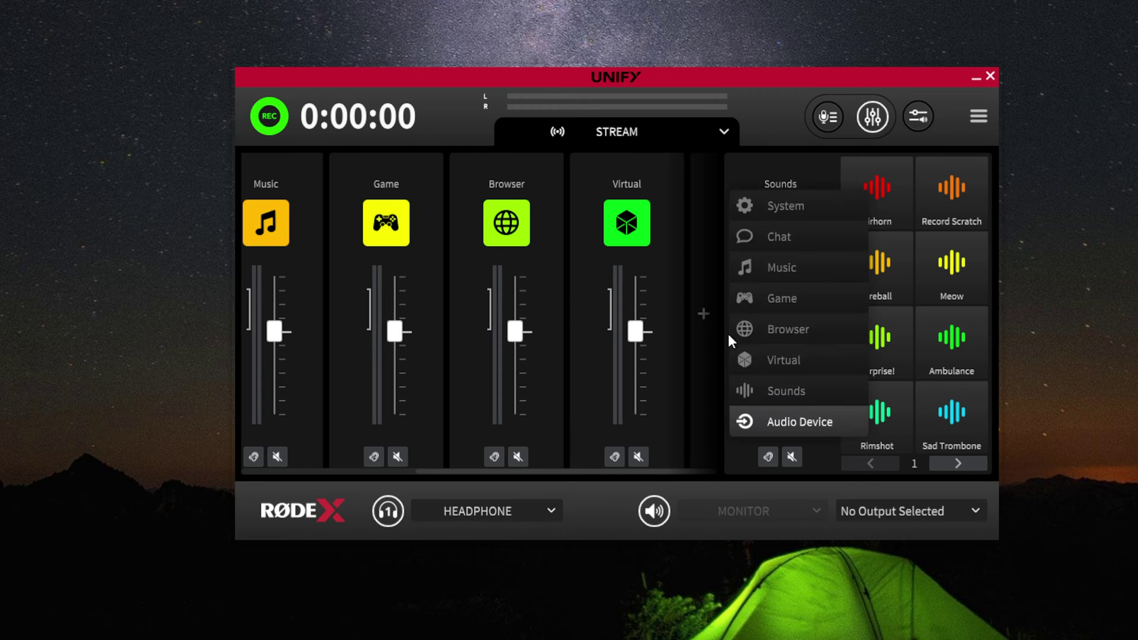
left_click(770, 420)
left_click(625, 232)
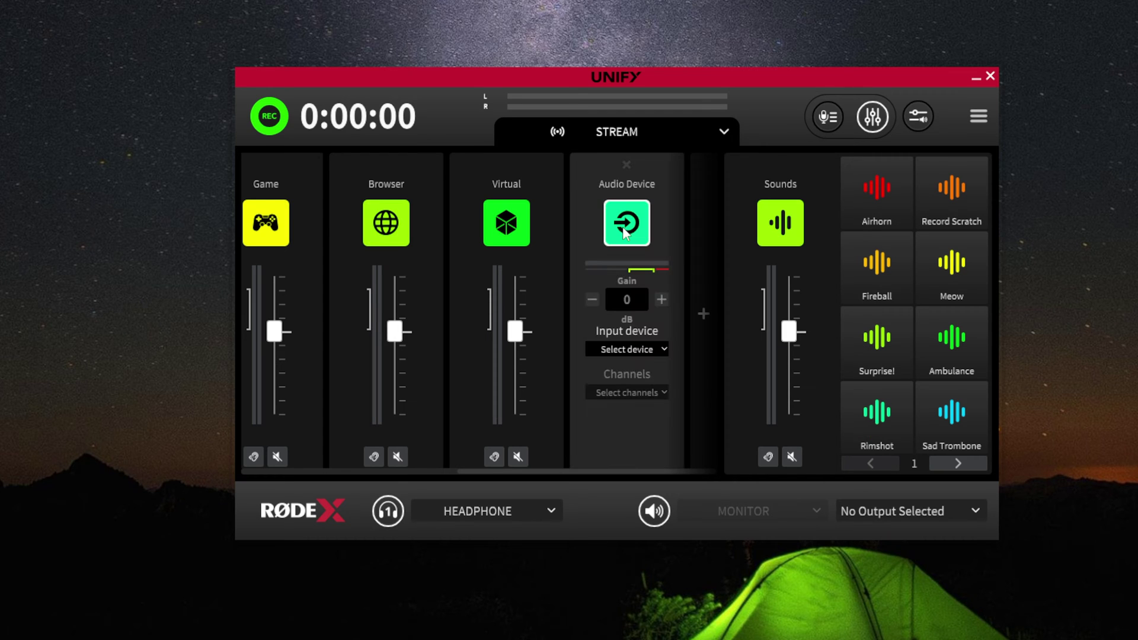
left_click(615, 349)
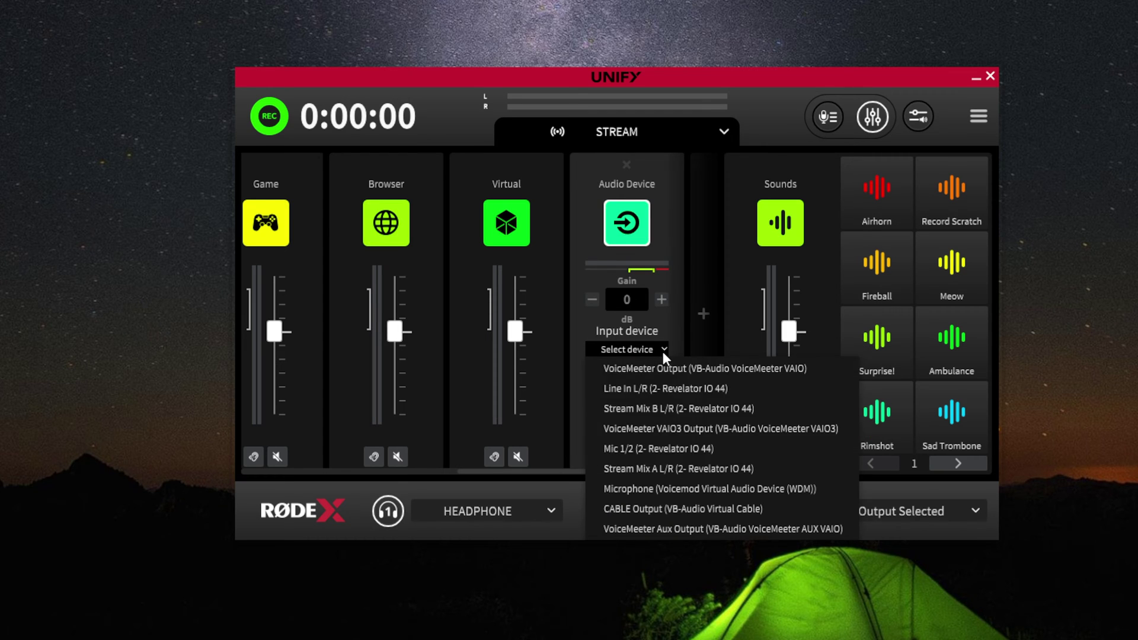
left_click(670, 449)
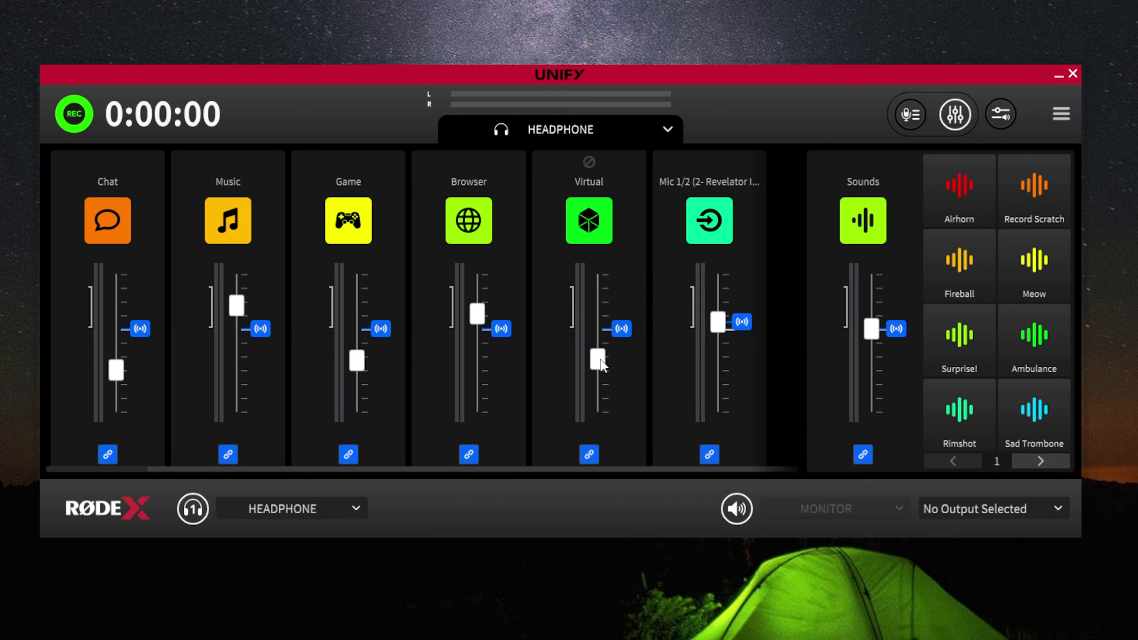
left_click(668, 132)
left_click(488, 184)
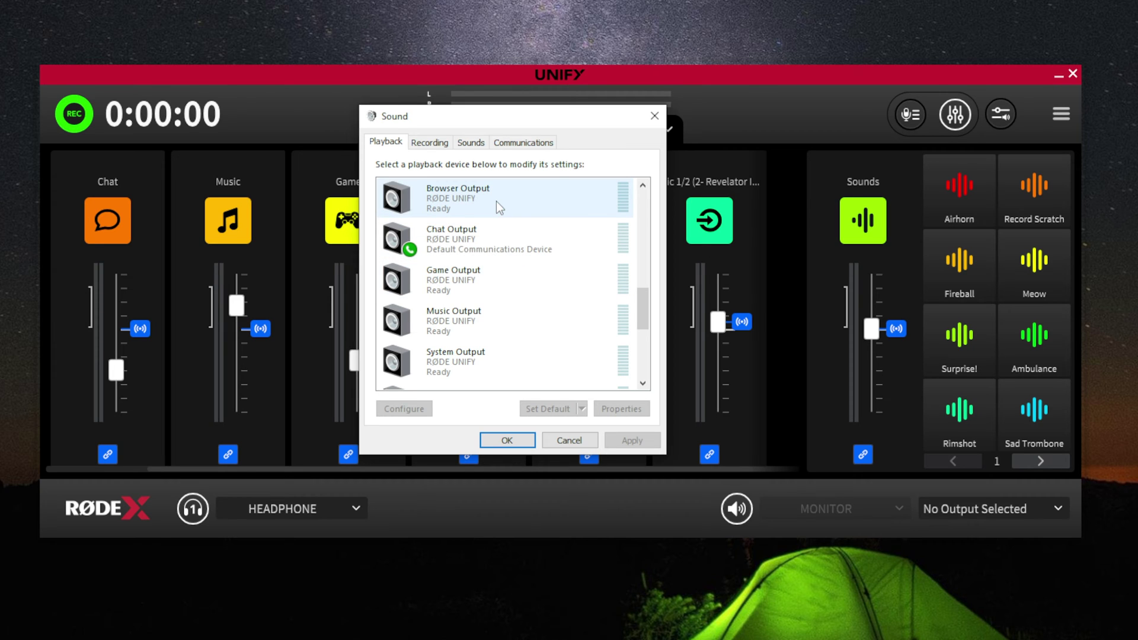
Review the UNIFY playback devices and check Chrome's output device.
scroll(645, 314, "down", 2)
left_click_drag(646, 314, 645, 287)
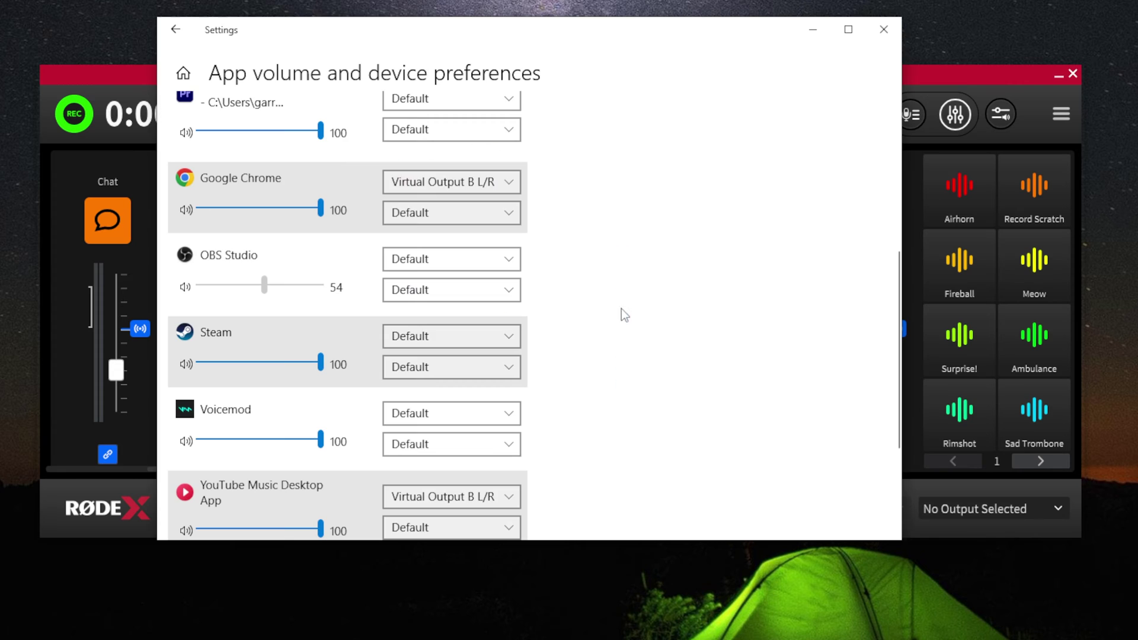
left_click(509, 186)
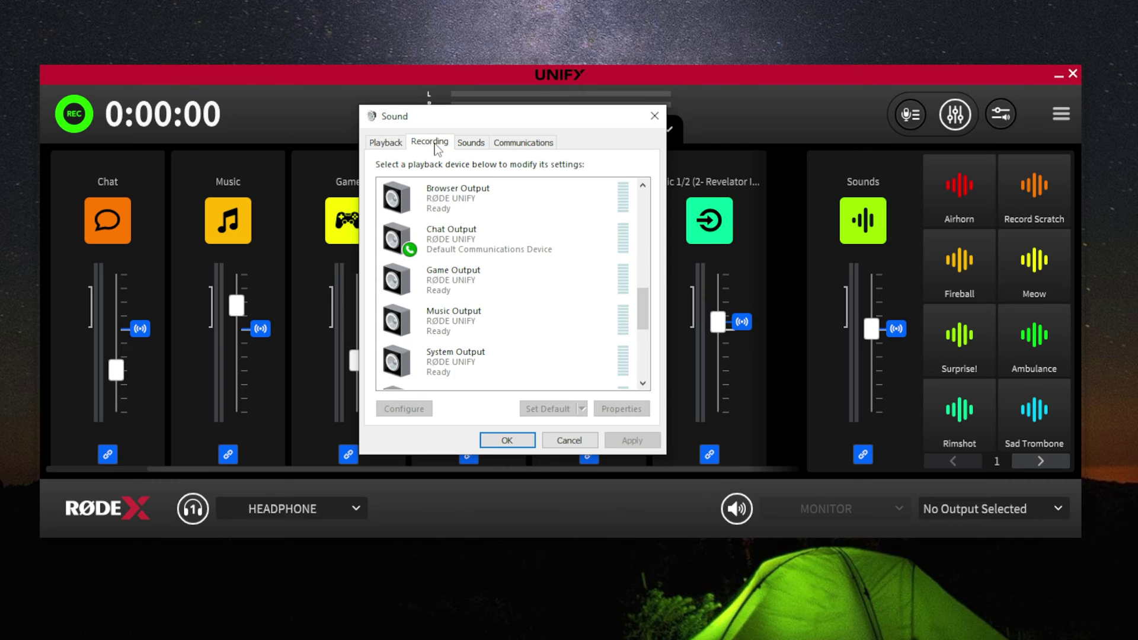
Look over the Recording devices, then close the Sound dialog.
left_click(430, 142)
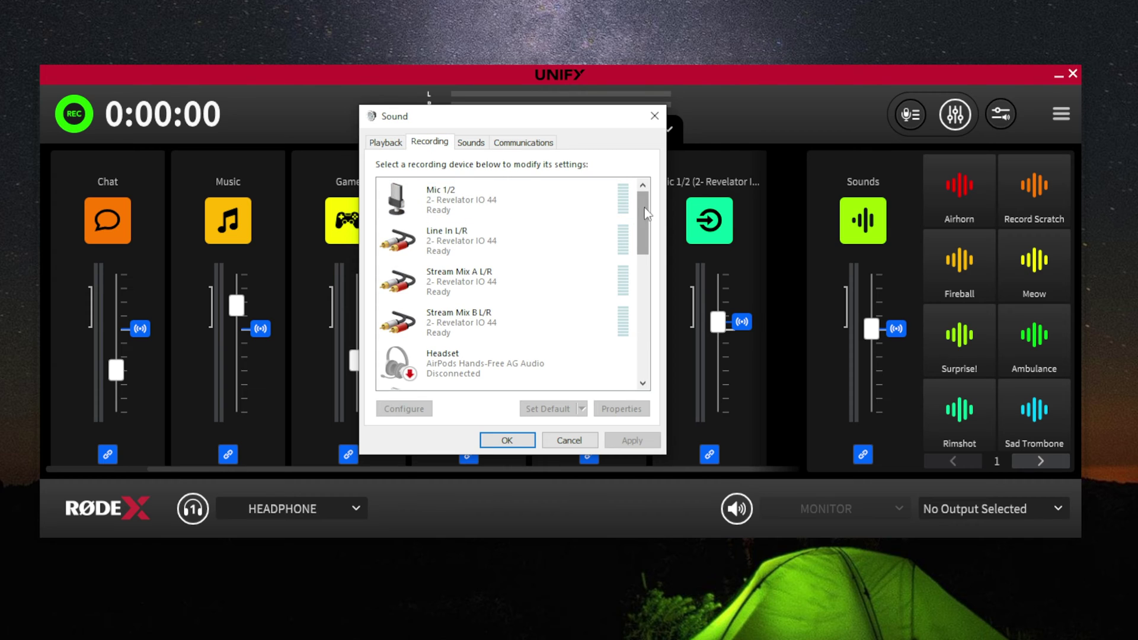
left_click_drag(644, 214, 647, 295)
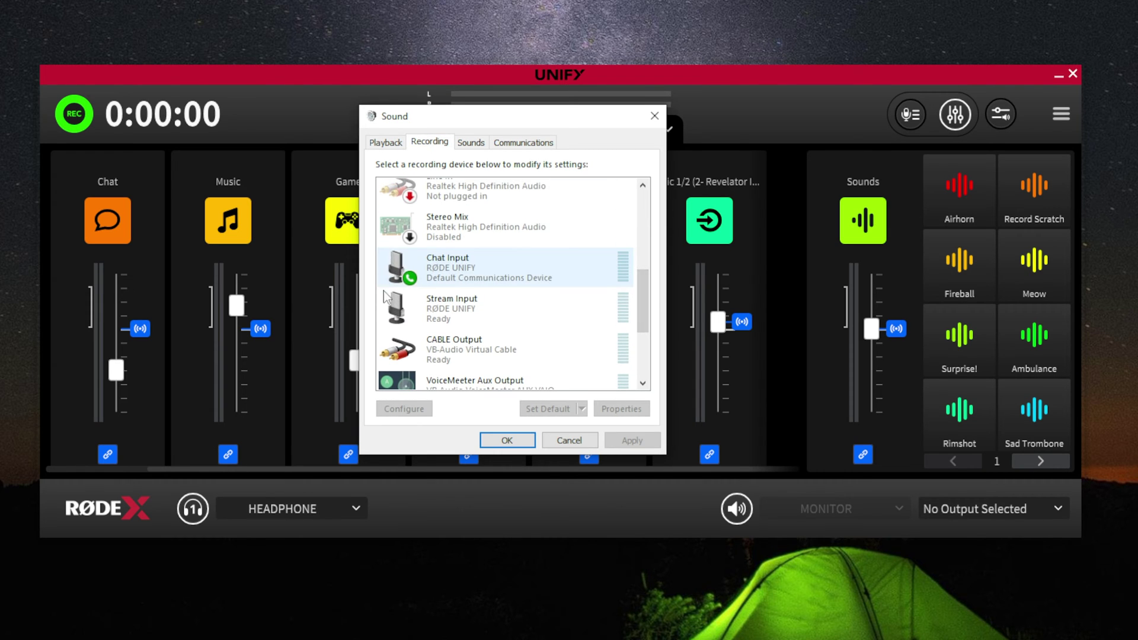
left_click(654, 116)
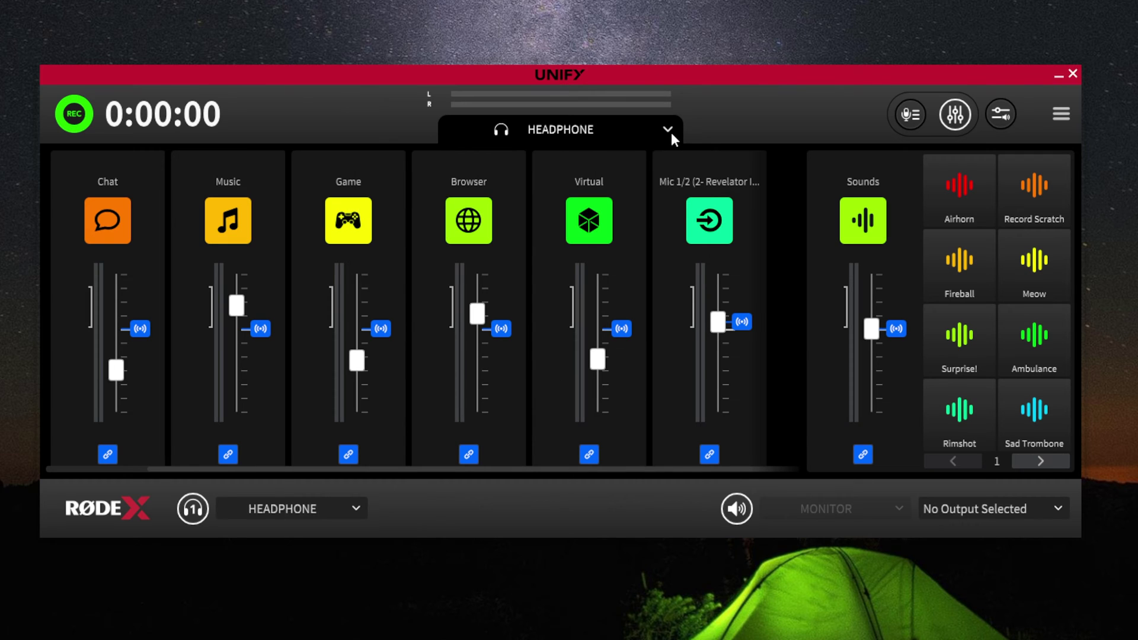
In the Chat mix, enable the Chat, Music, Game and Browser channels, then switch to Stream.
left_click(668, 130)
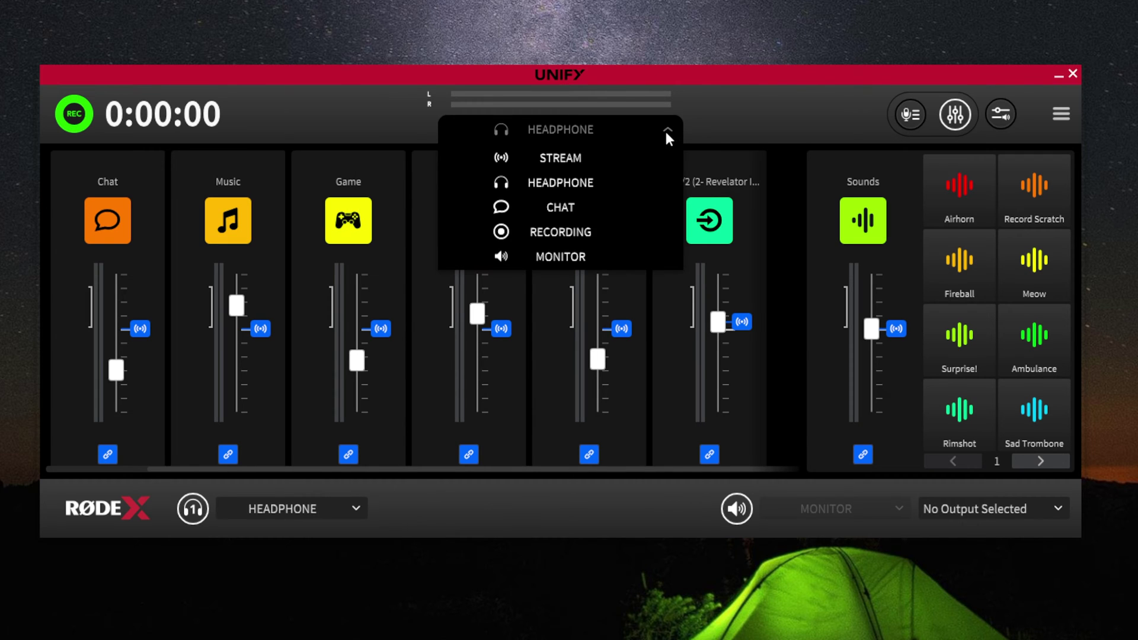
left_click(556, 208)
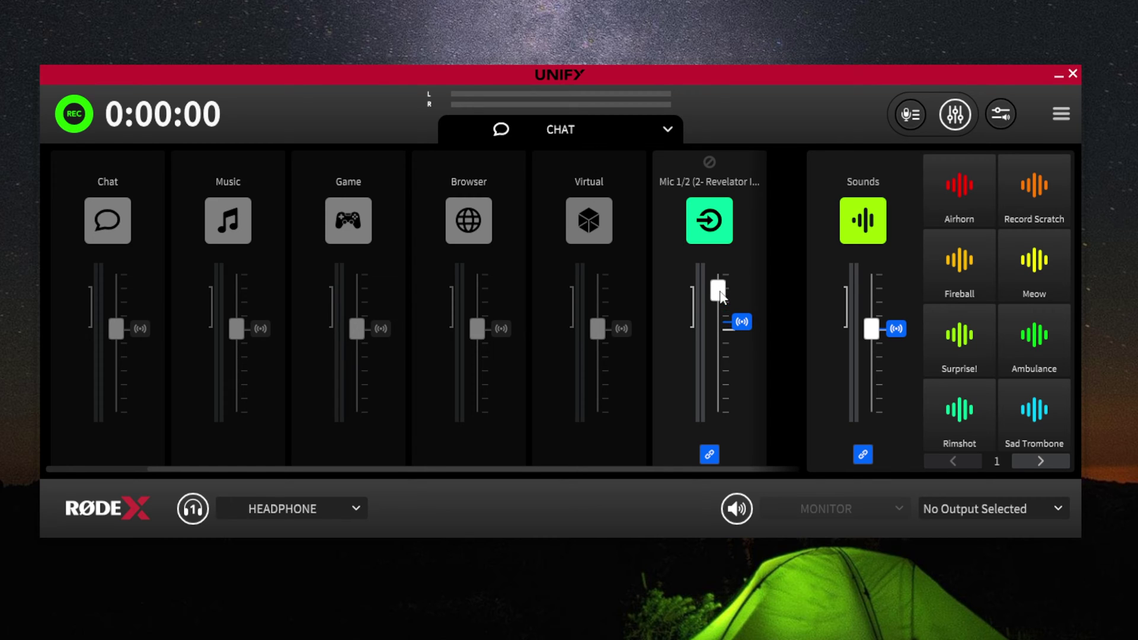
left_click(107, 163)
left_click(229, 164)
left_click(350, 163)
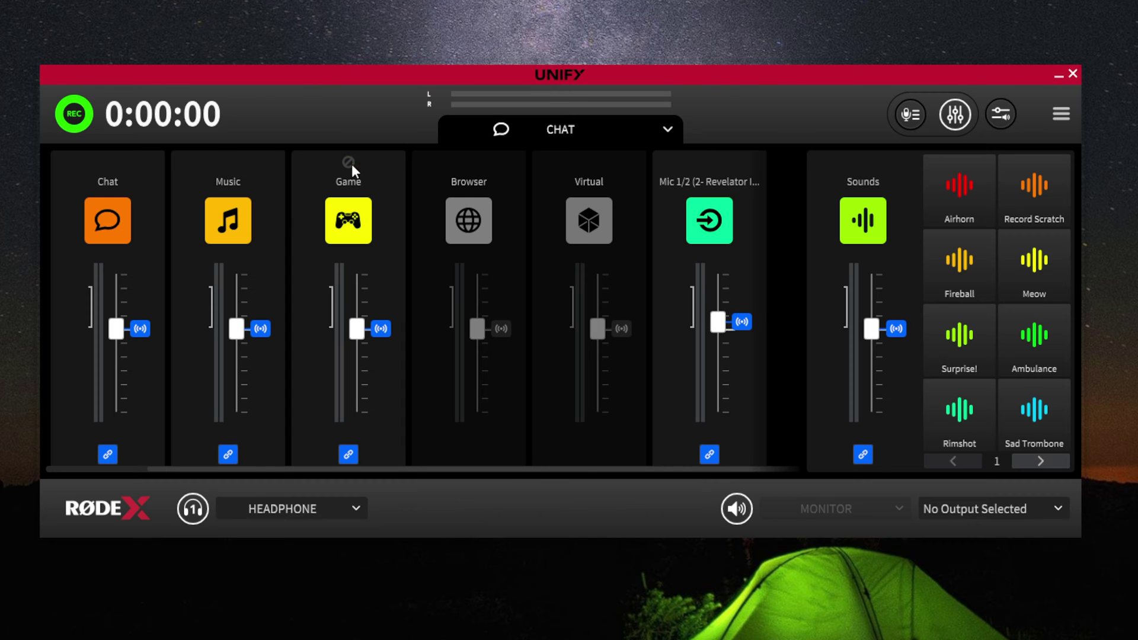
left_click(468, 163)
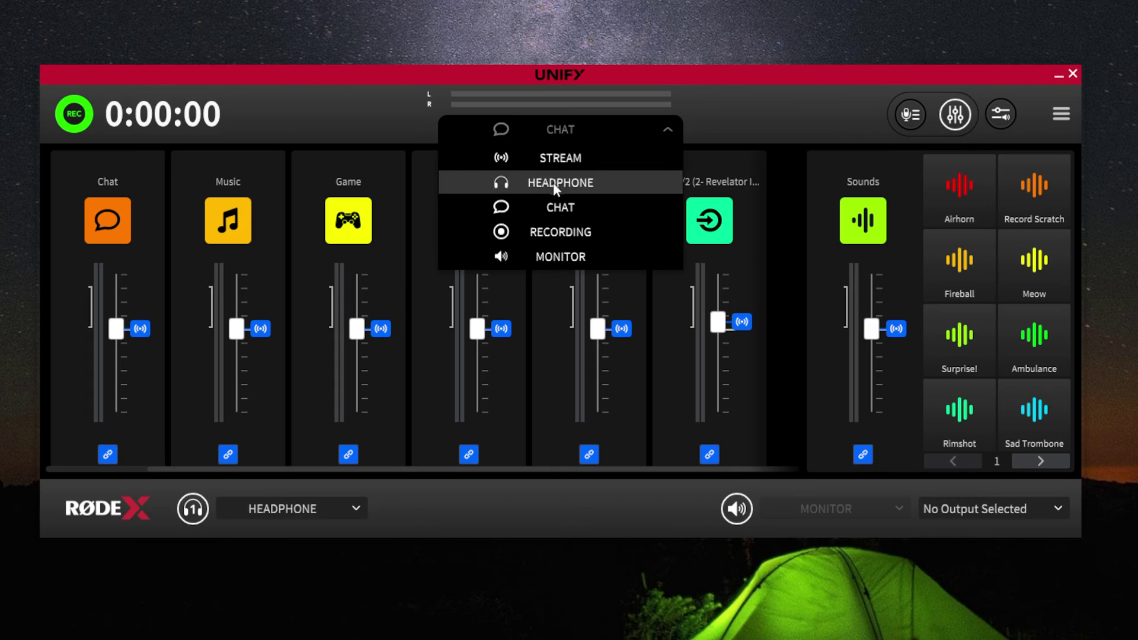
left_click(556, 158)
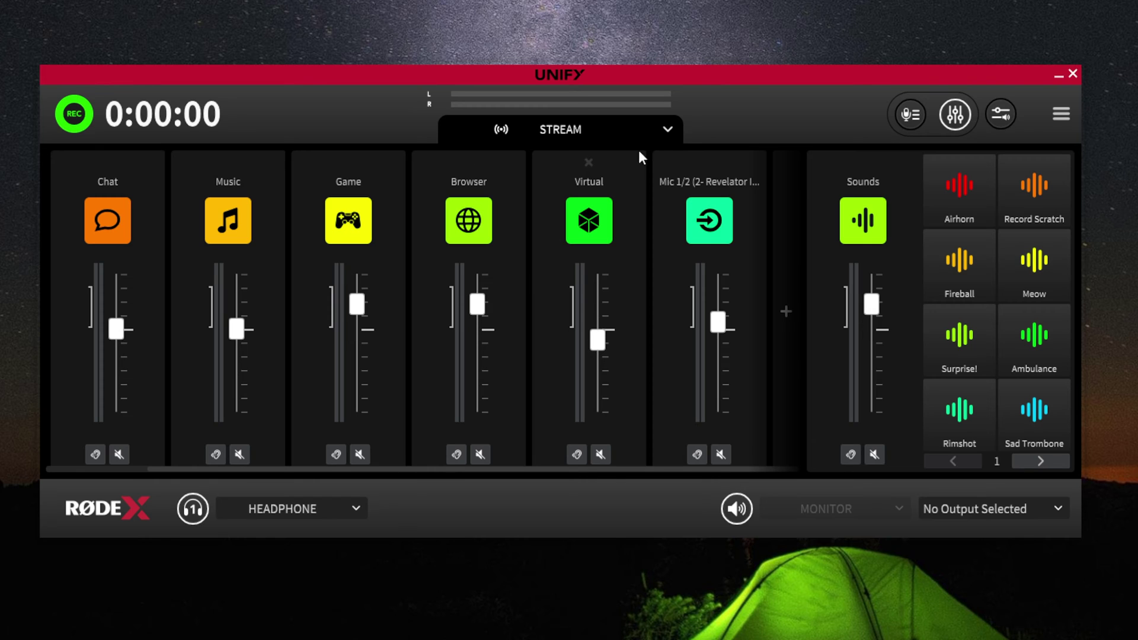
Switch to the Headphone mix and page to the next sound pads, selecting the first empty pad.
left_click(666, 130)
left_click(564, 185)
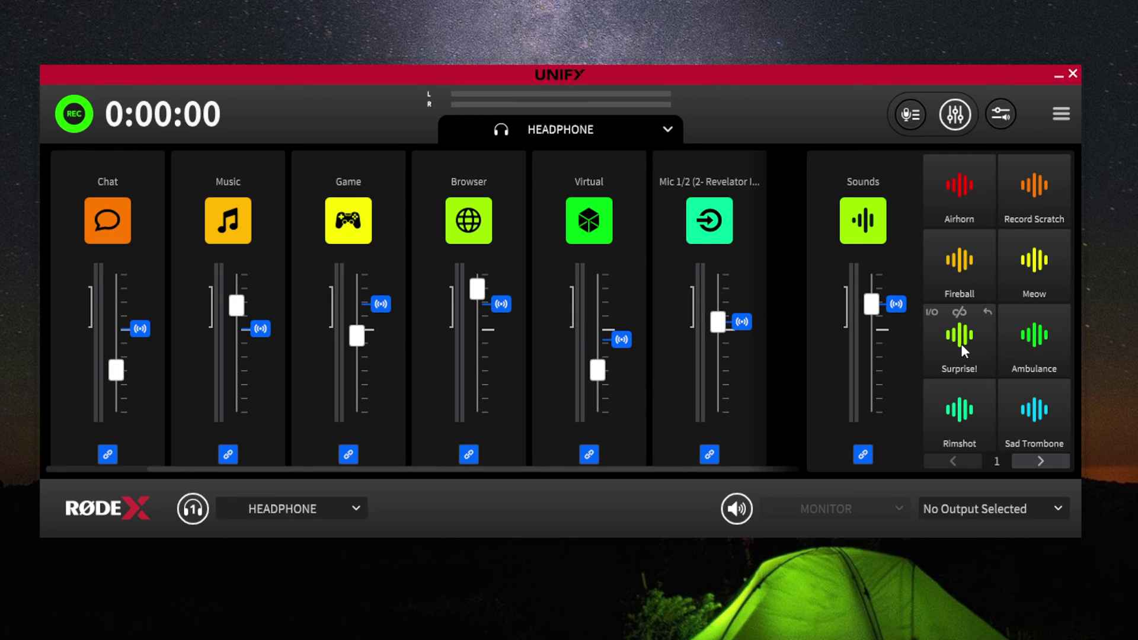
left_click(1039, 462)
left_click(961, 192)
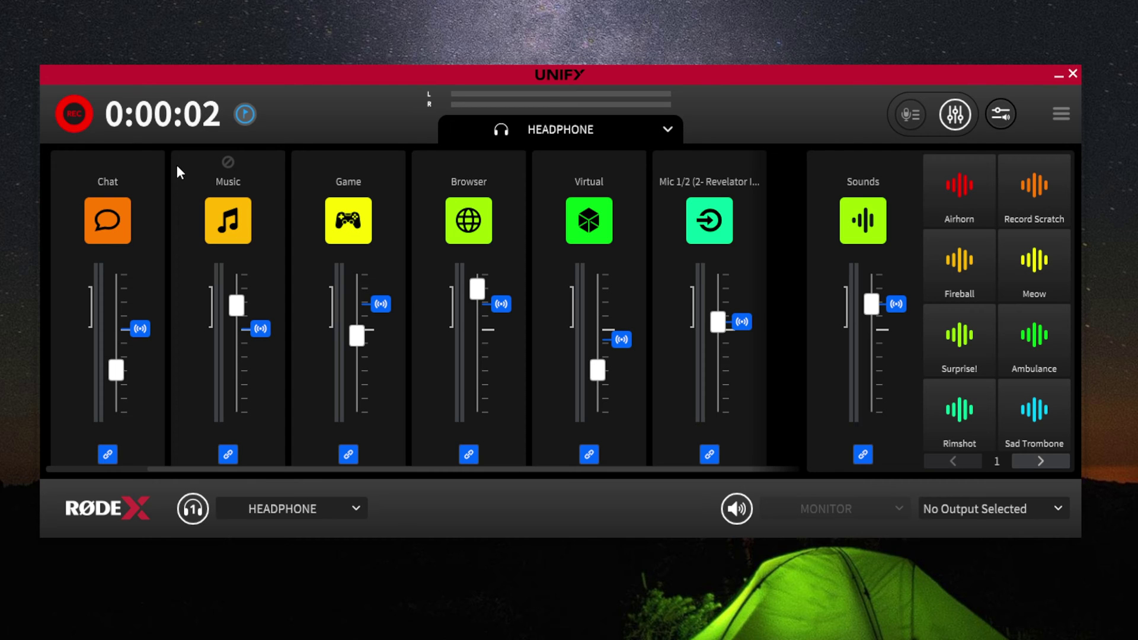
Stop the test recording, play back Recording 1, then delete it.
left_click(74, 113)
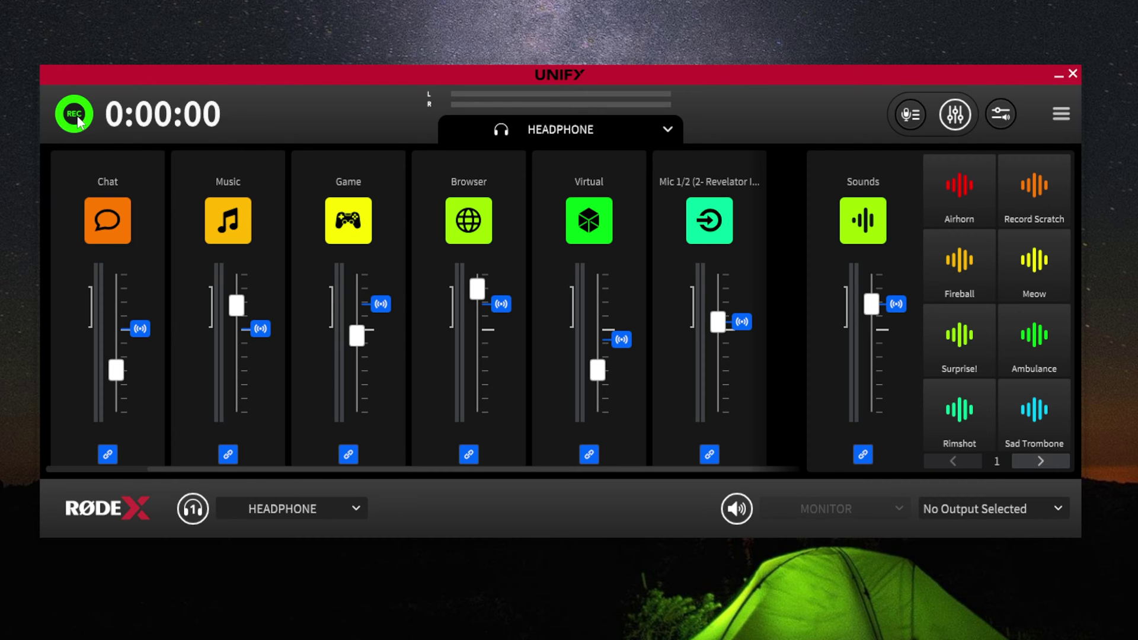
left_click(905, 118)
left_click(149, 212)
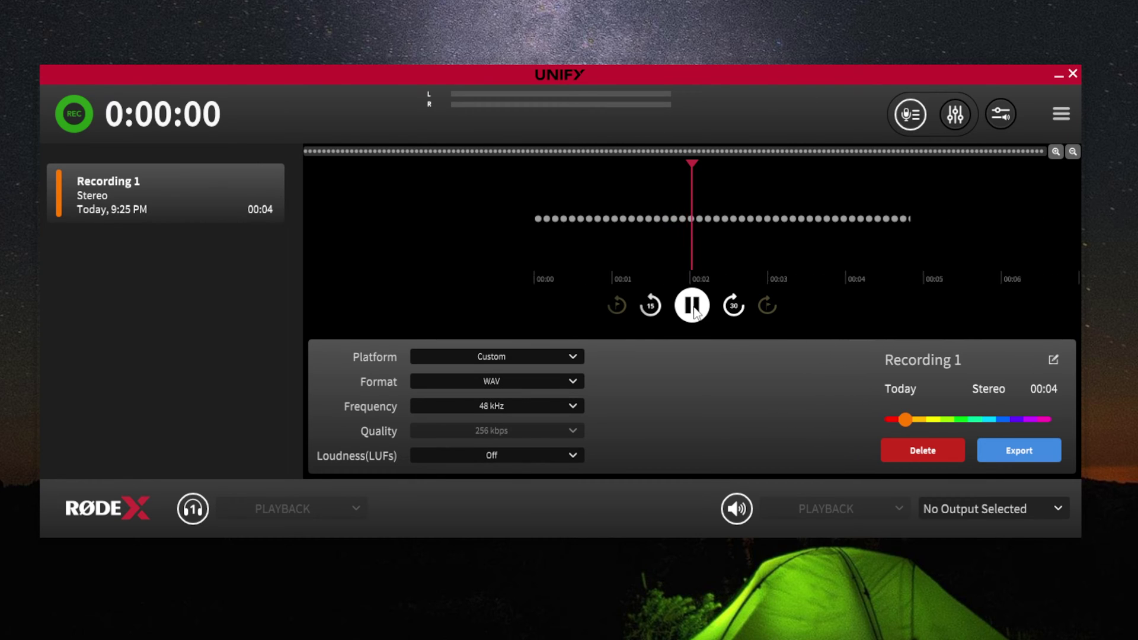
left_click(912, 449)
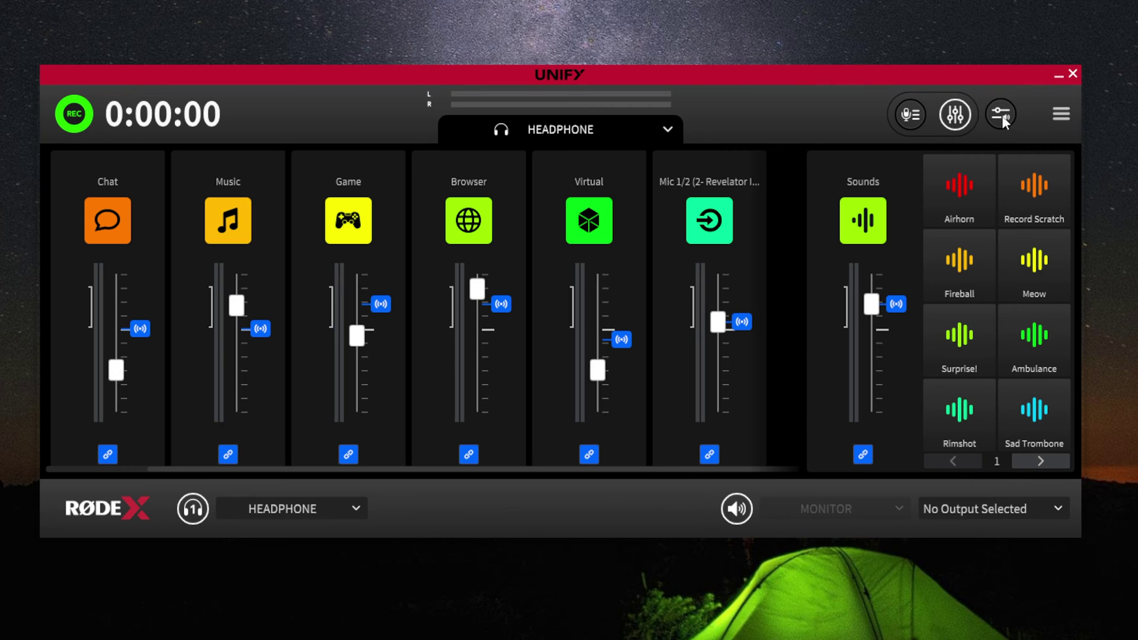
Show Windows app volume settings with Chrome routed to Virtual Output B L/R.
left_click(1002, 115)
scroll(539, 322, "down", 5)
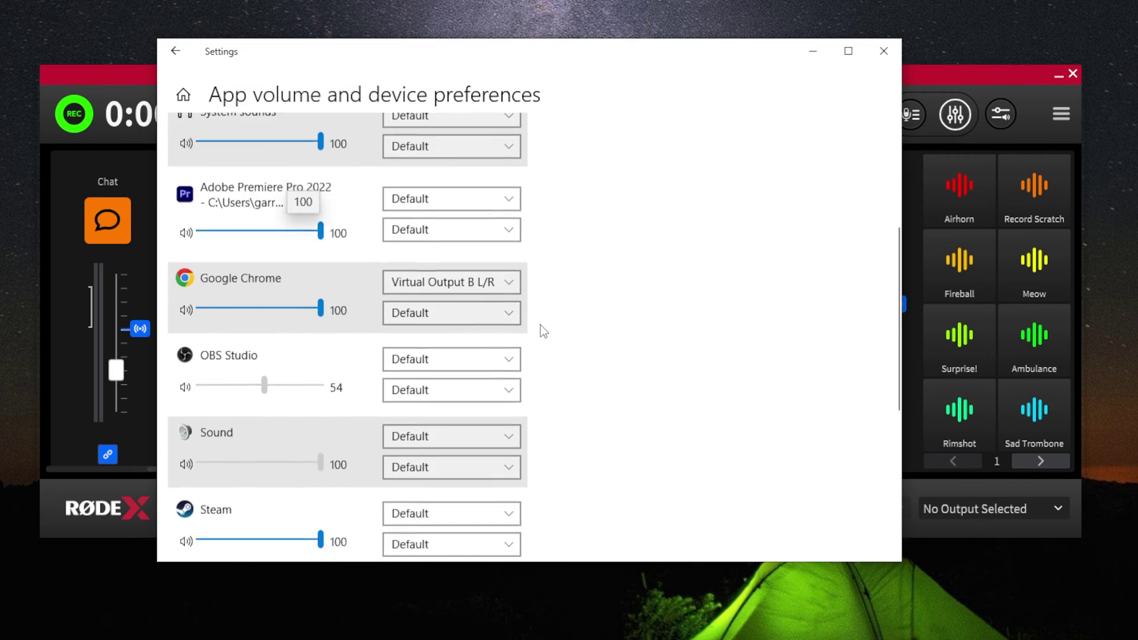
scroll(539, 325, "down", 3)
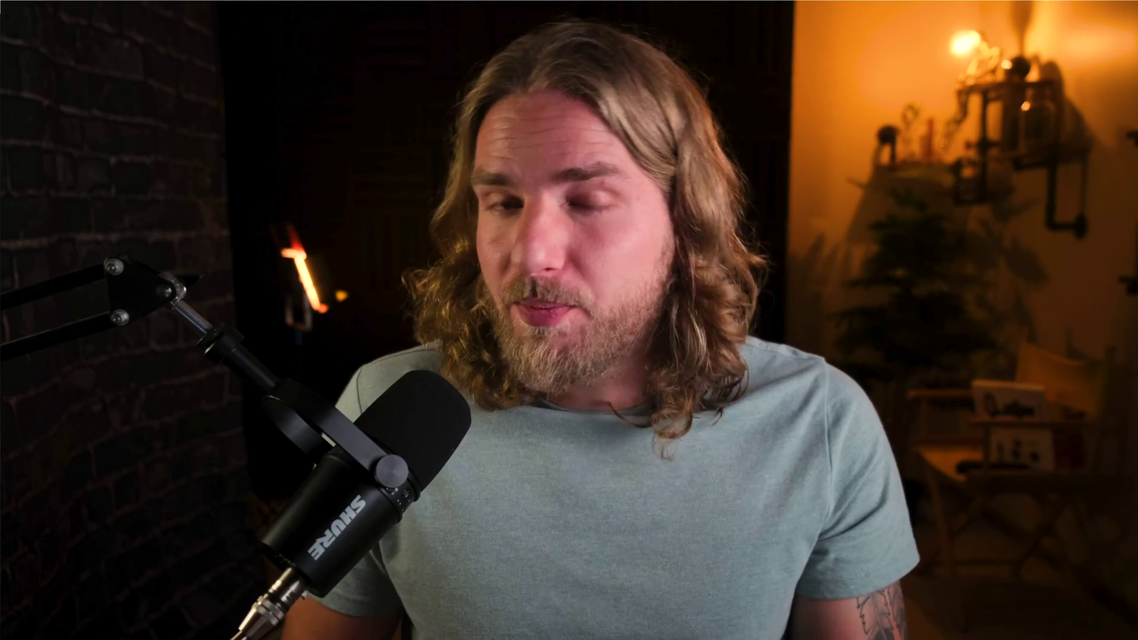